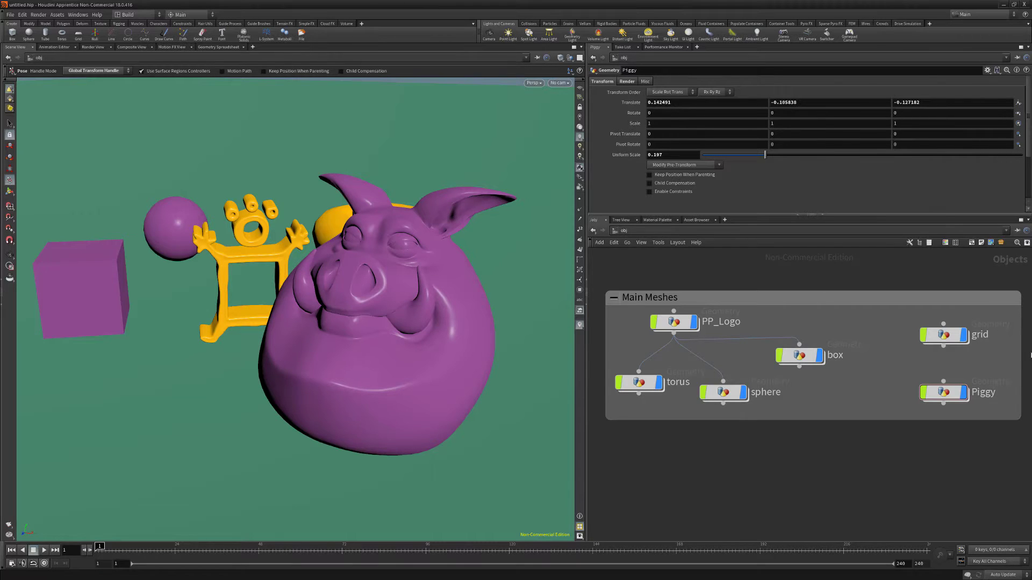
Give the sphere node a circular shape from the node shape palette.
click(954, 244)
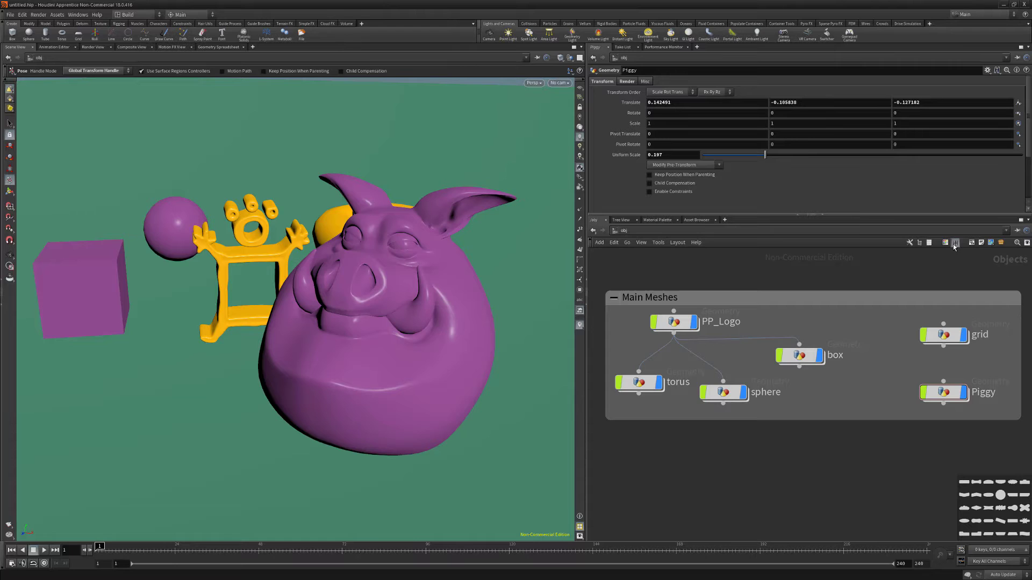
key(z)
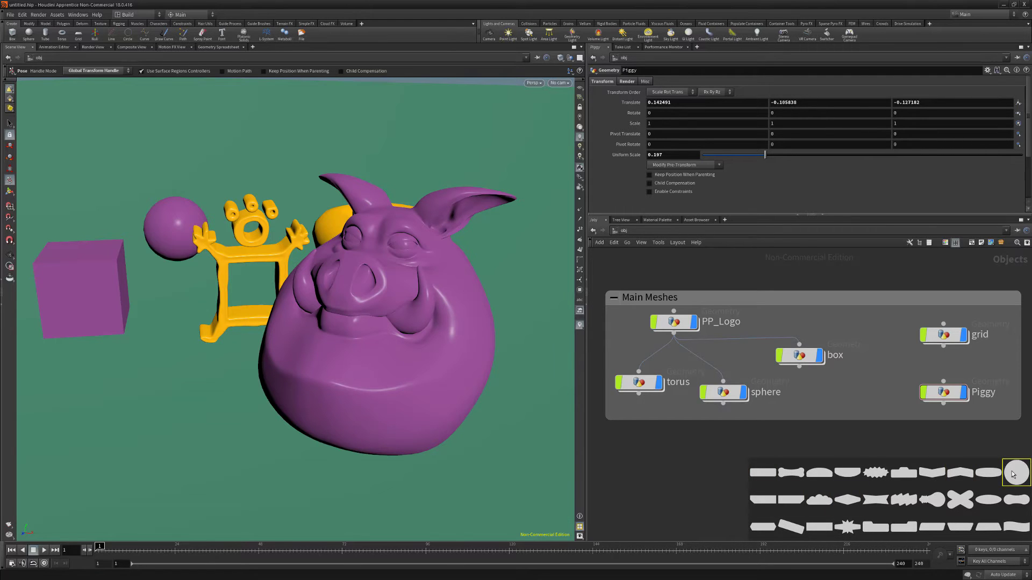
drag(1016, 473, 724, 395)
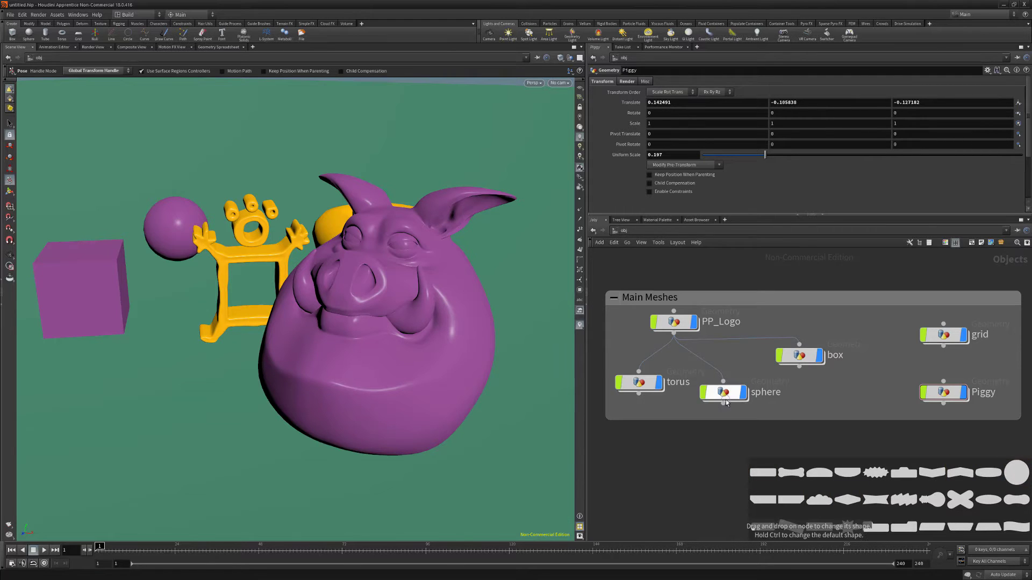
Give the Piggy node the jagged burst shape.
click(944, 393)
click(875, 473)
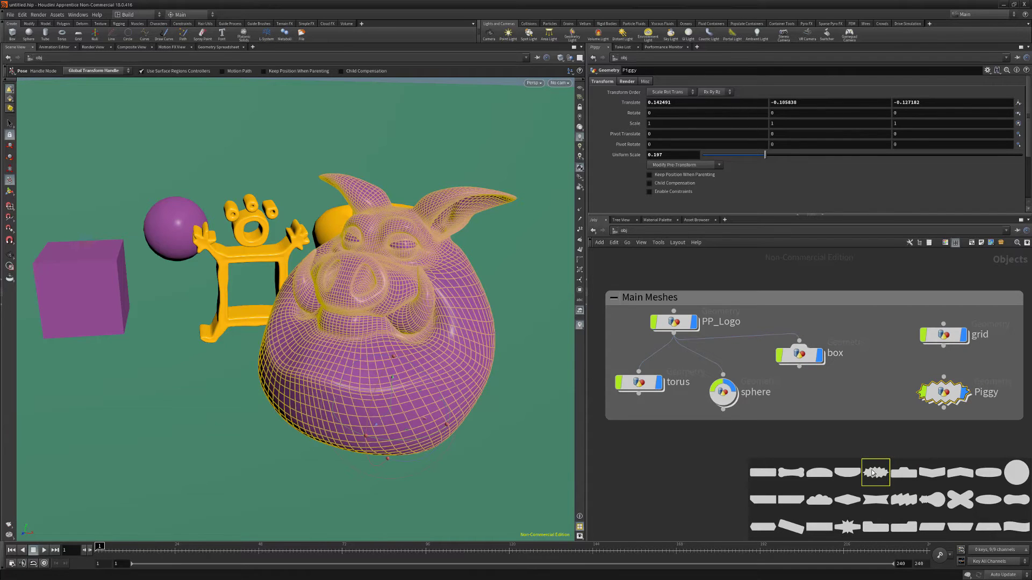
click(708, 469)
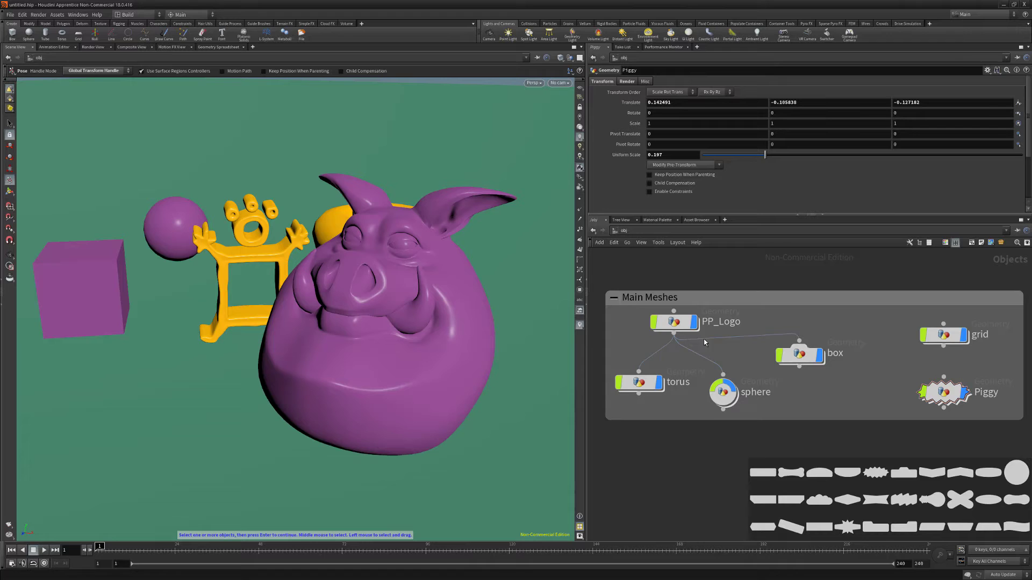
click(641, 242)
click(675, 296)
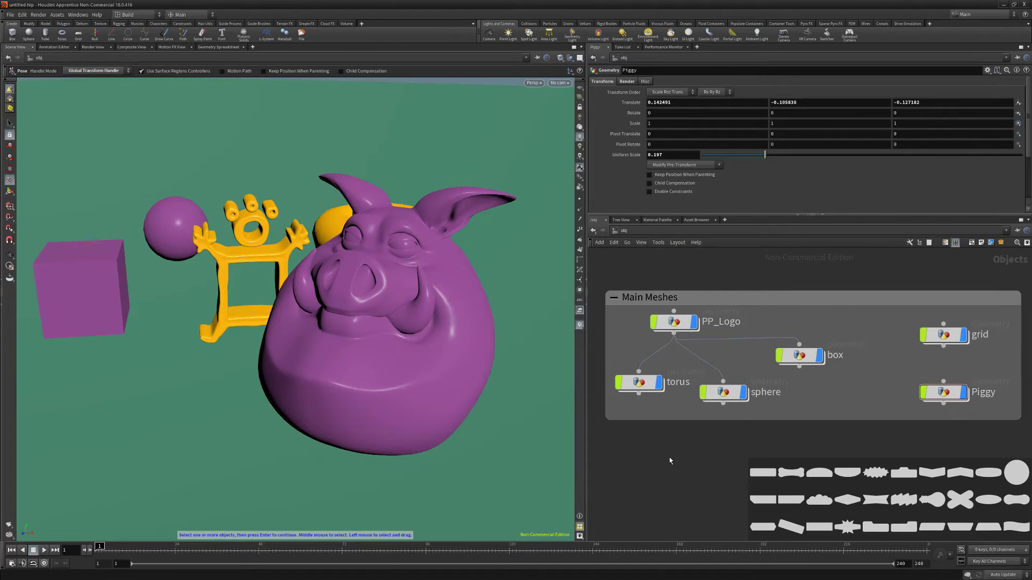
click(641, 244)
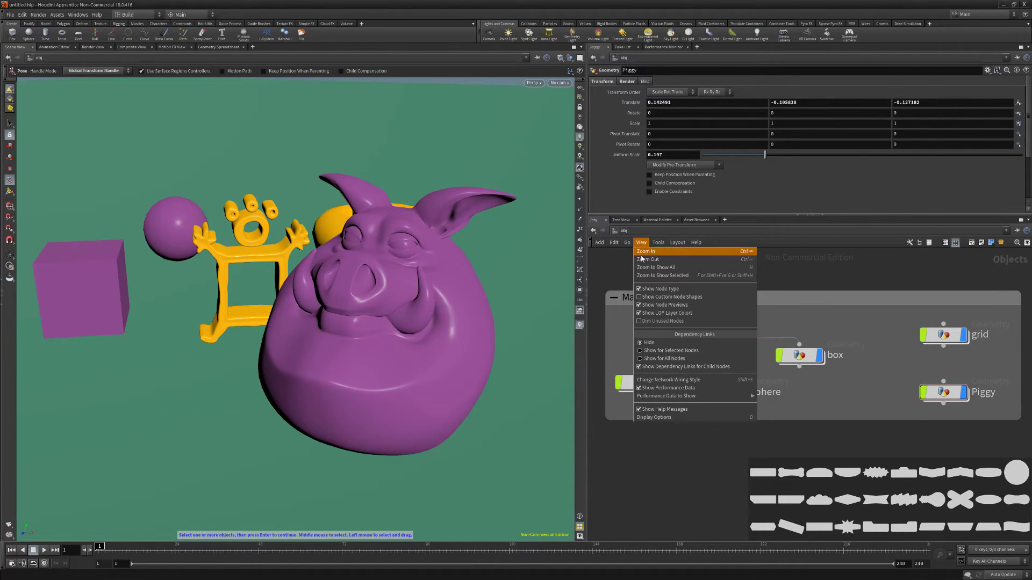
click(674, 297)
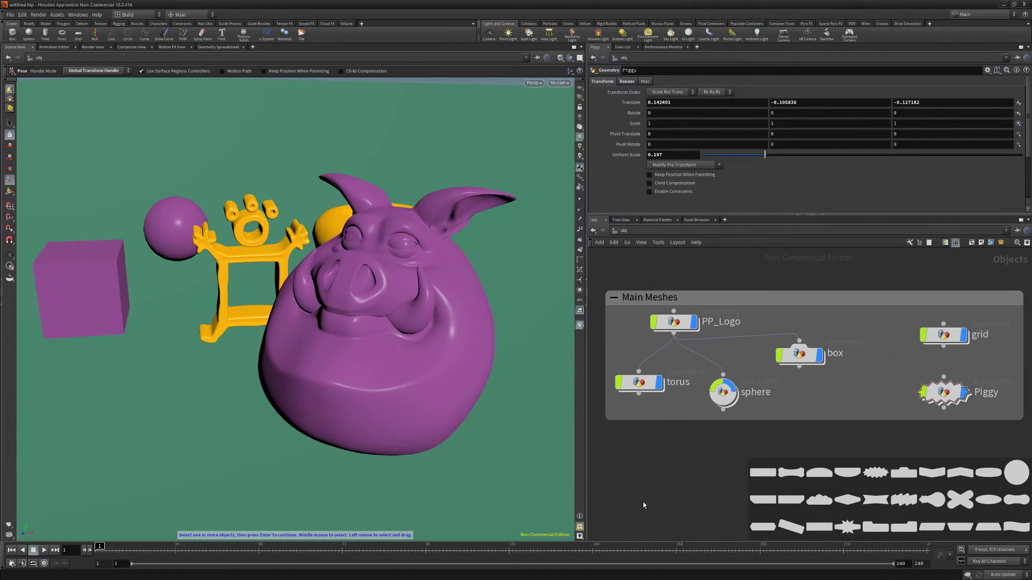
Colour the Piggy node light pink and the box node dark blue.
key(c)
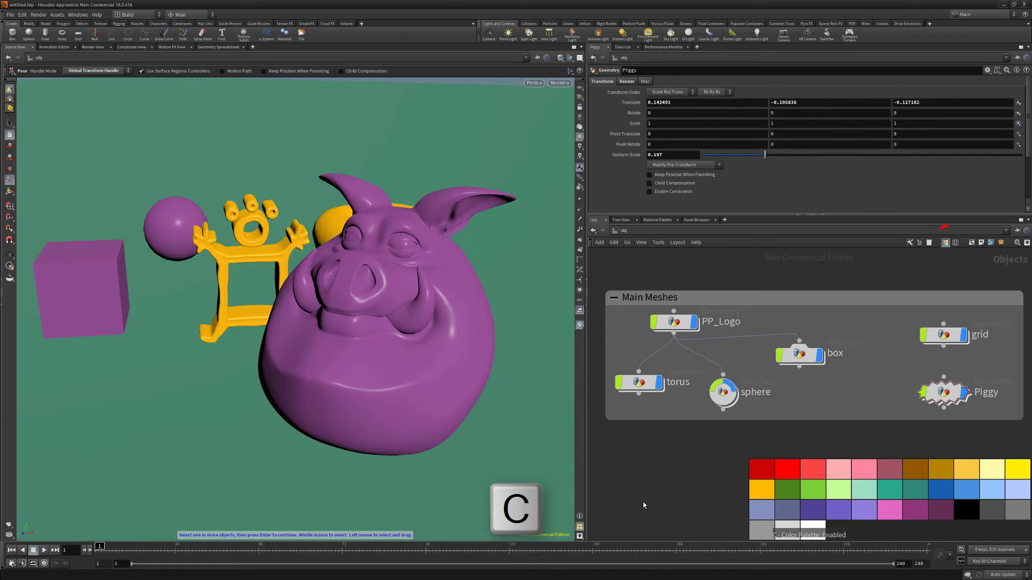
click(840, 465)
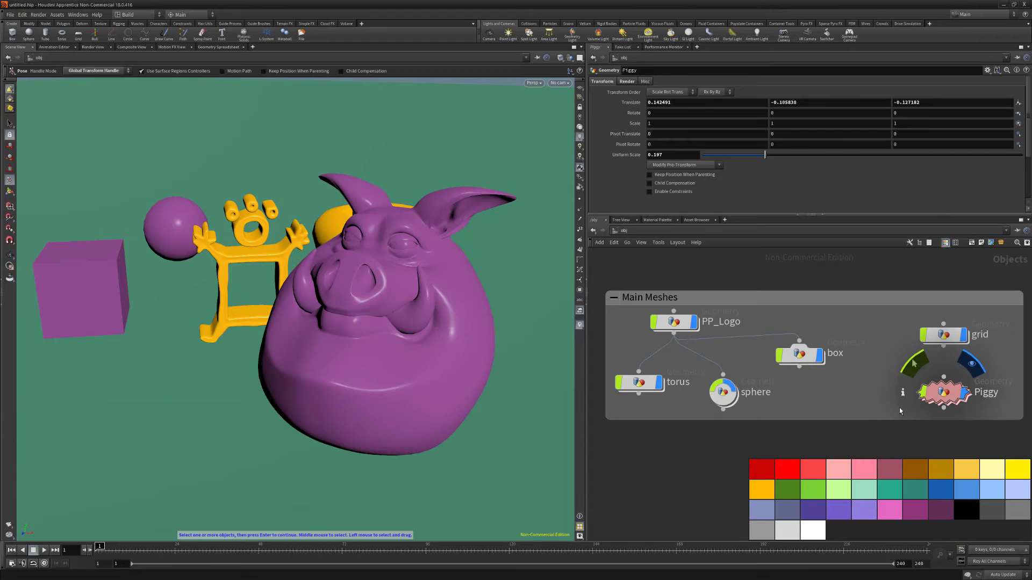
click(799, 354)
click(940, 490)
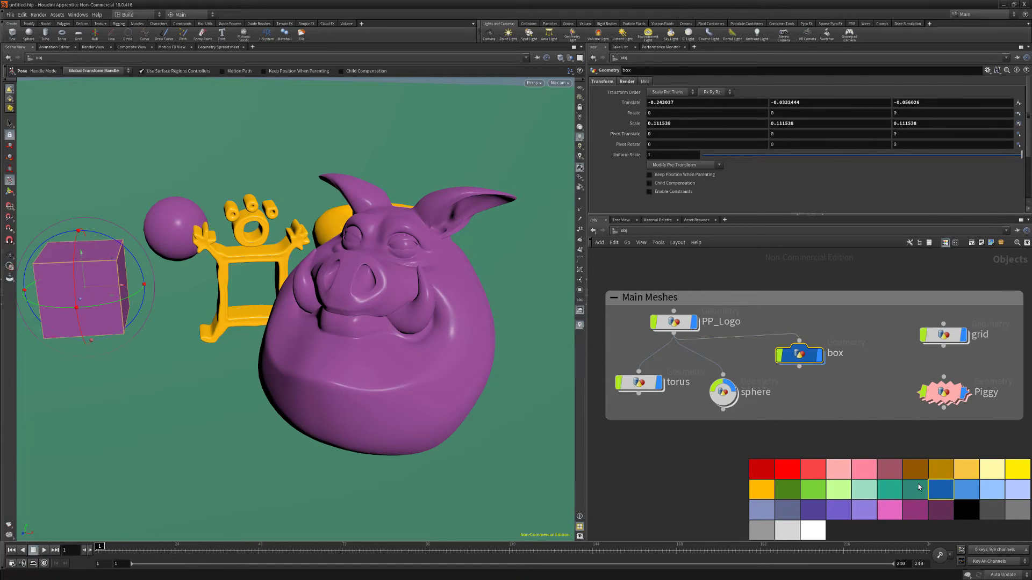
Colour the PP_Logo and torus nodes dark green and the sphere node red.
mouse_move(637, 473)
mouse_down()
mouse_move(708, 306)
mouse_move(710, 321)
mouse_up()
click(781, 493)
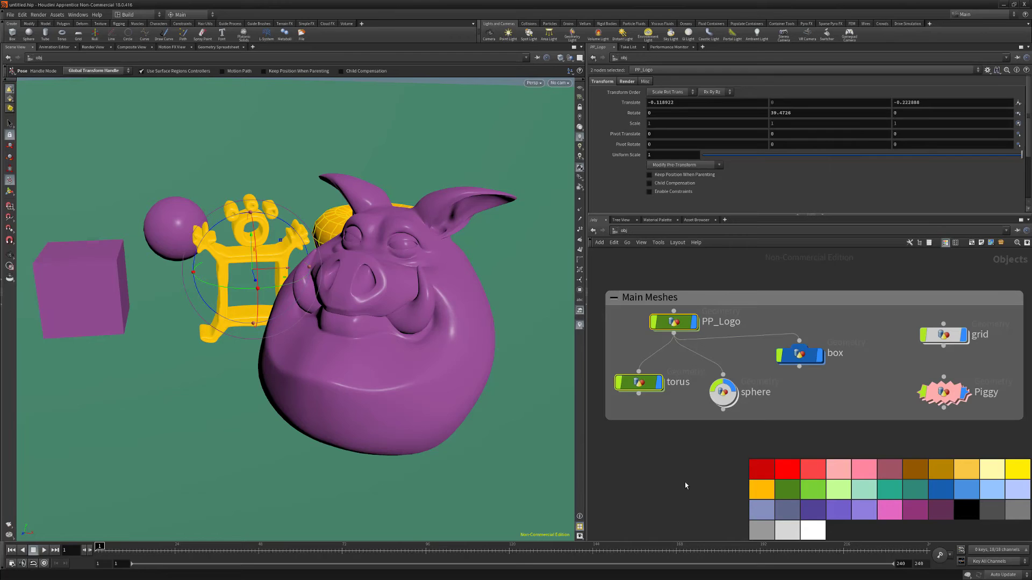
click(685, 482)
click(723, 393)
click(762, 470)
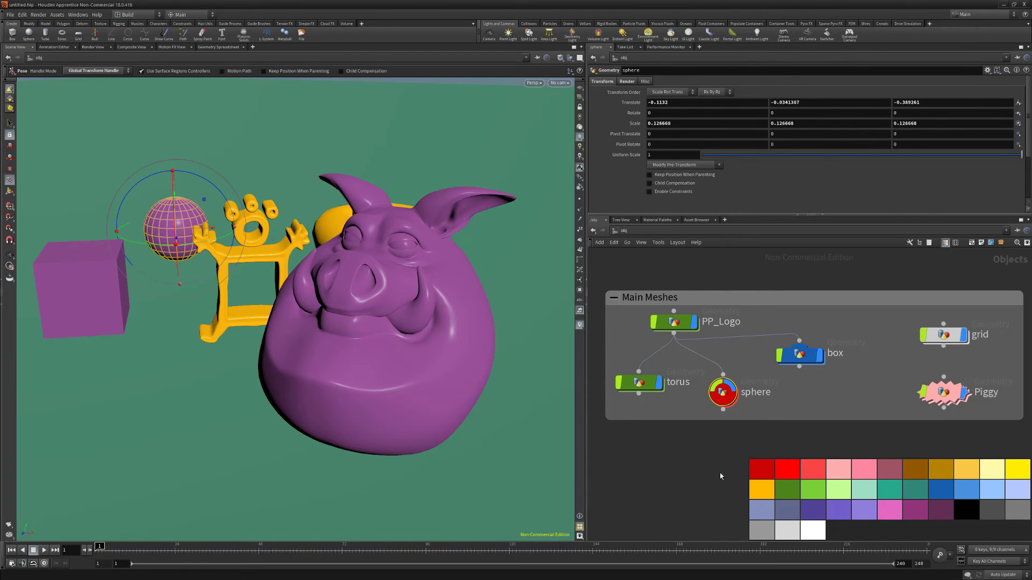